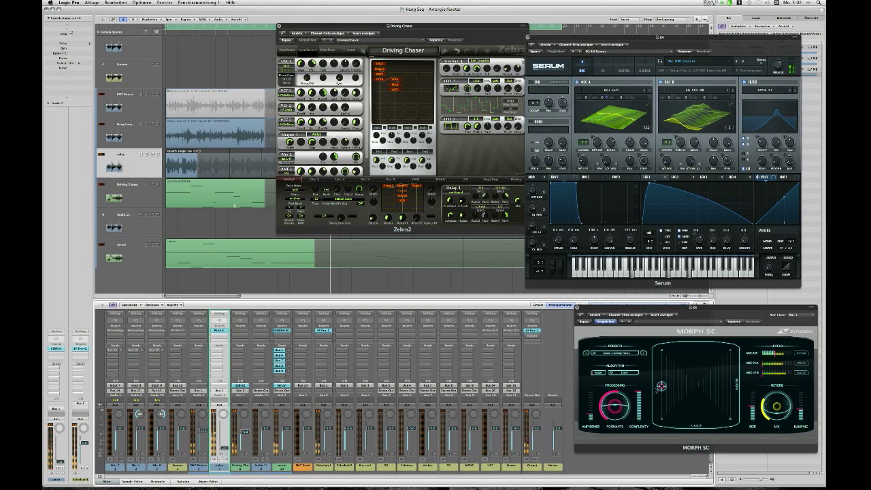
Sweep the MORPH SC morph point up and down the pad's left edge, and carry it across to the right edge.
mouse_move(661, 386)
mouse_down()
mouse_move(660, 354)
mouse_move(661, 403)
mouse_up()
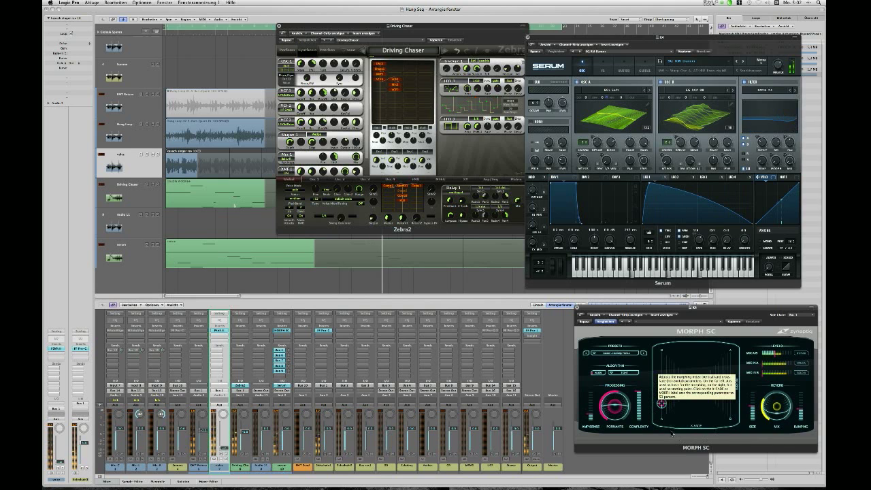
drag(661, 403, 660, 382)
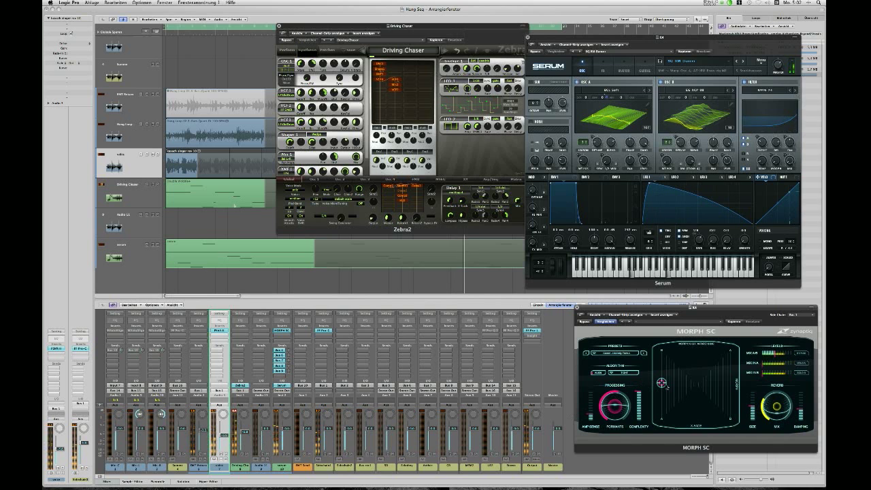
drag(662, 381, 661, 363)
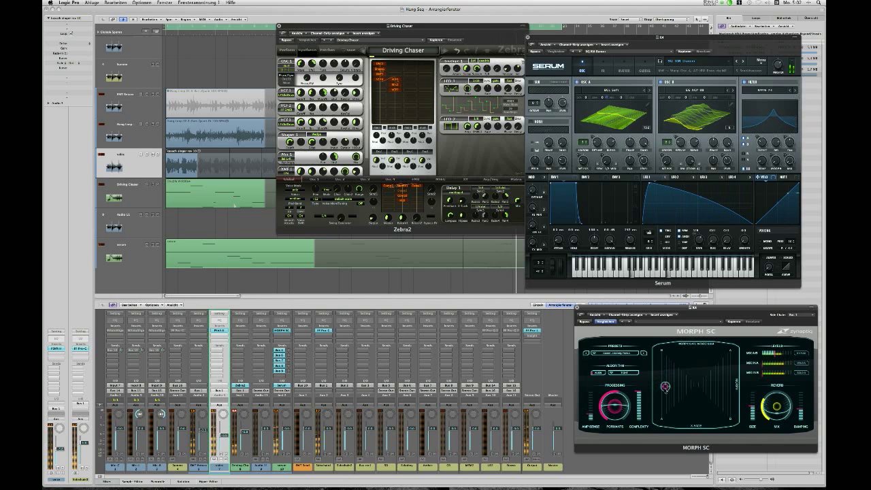
drag(679, 388, 729, 390)
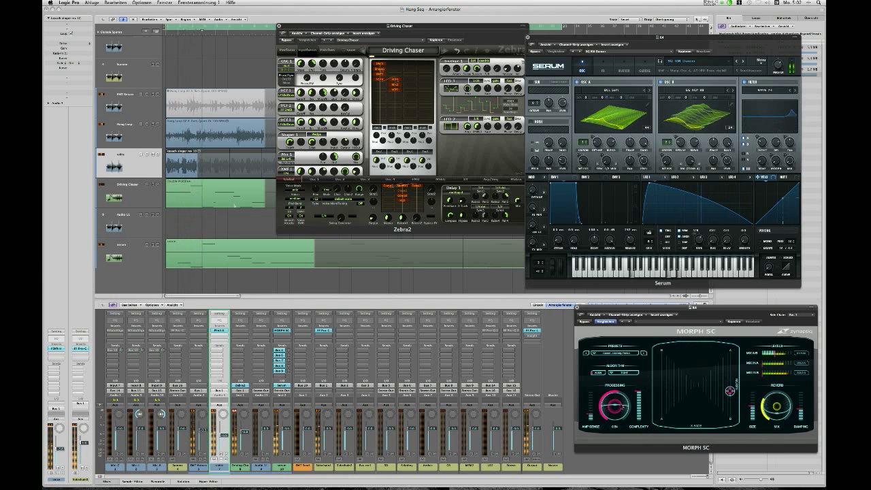
Adjust the Formants amount in MORPH SC and bring the morph point back to the pad's left edge.
drag(604, 407, 612, 426)
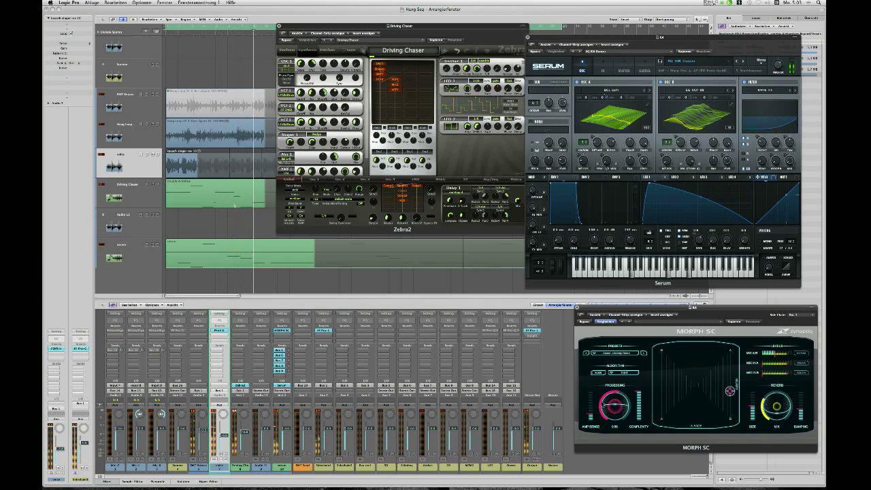
drag(730, 391, 671, 376)
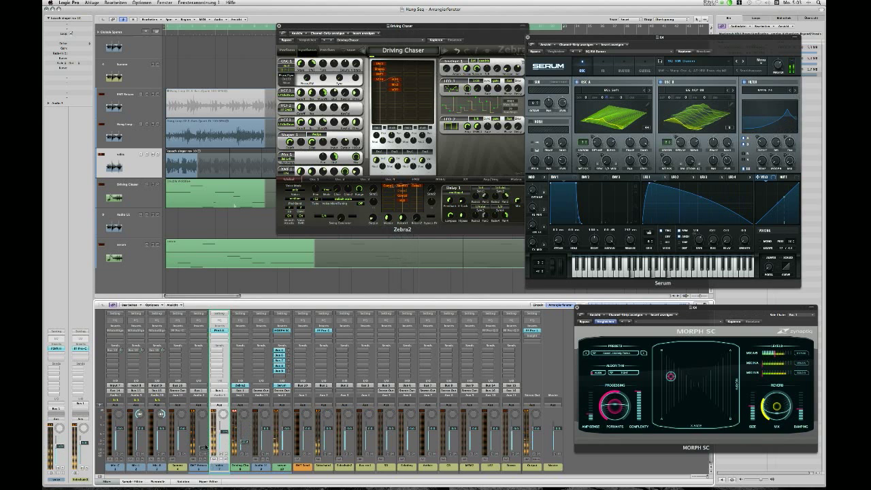
drag(671, 376, 662, 389)
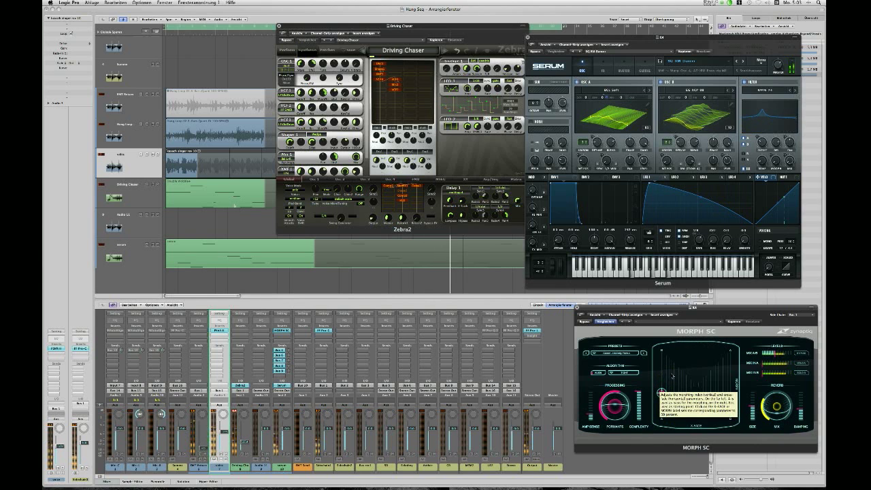
Carry the morph point to the pad's right edge, raise it there, and return it to the left edge.
drag(661, 394, 730, 390)
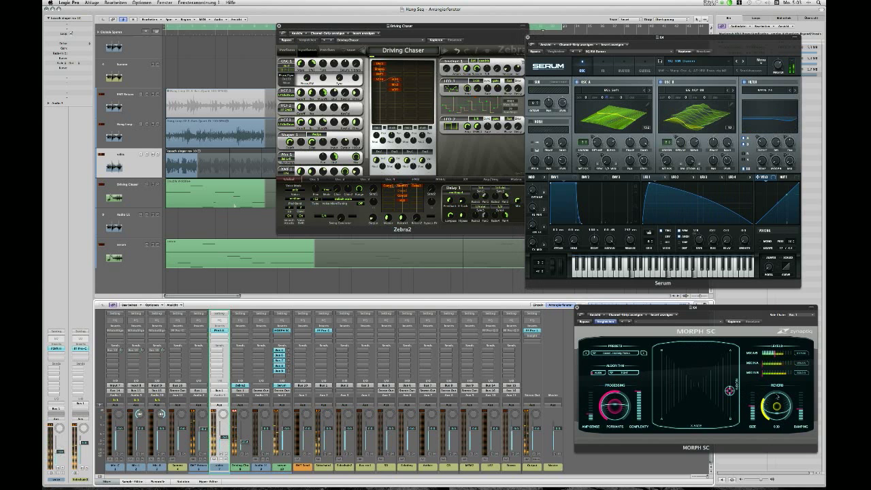
drag(729, 391, 730, 373)
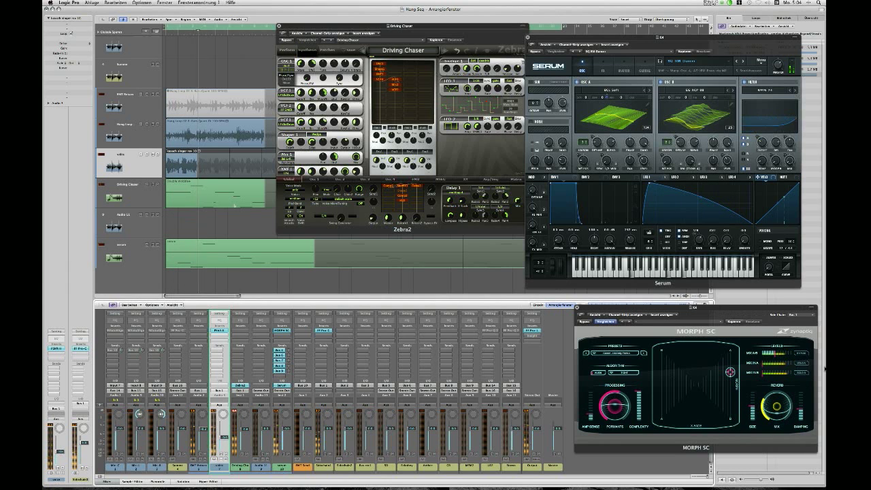
drag(729, 371, 661, 385)
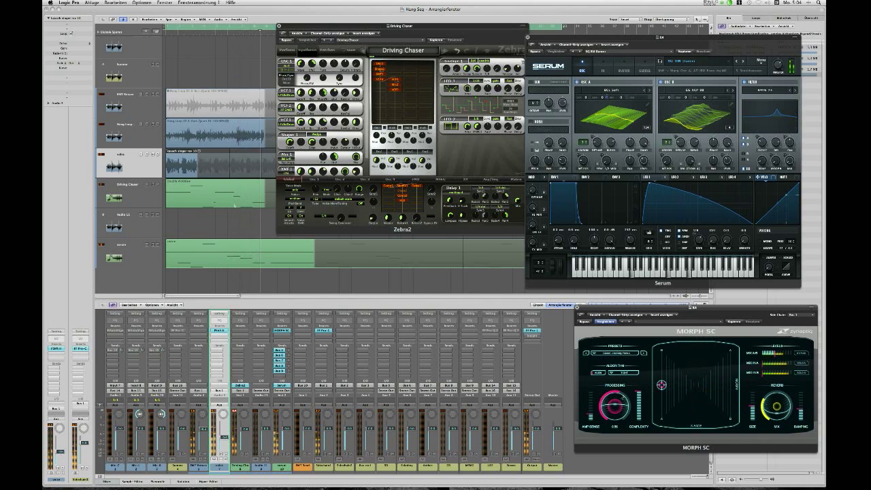
Adjust the MORPH SC processing controls, including Amp Sense, and move the morph point to the middle of the pad.
drag(589, 414, 610, 395)
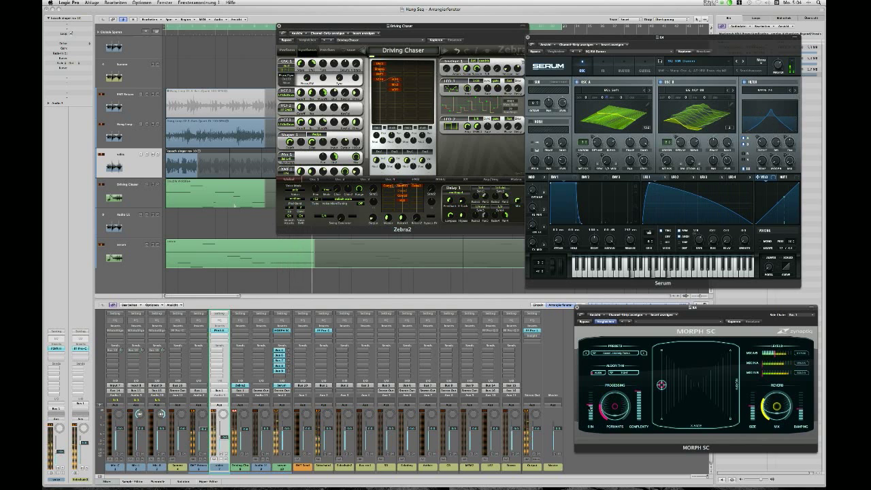
drag(589, 402, 588, 405)
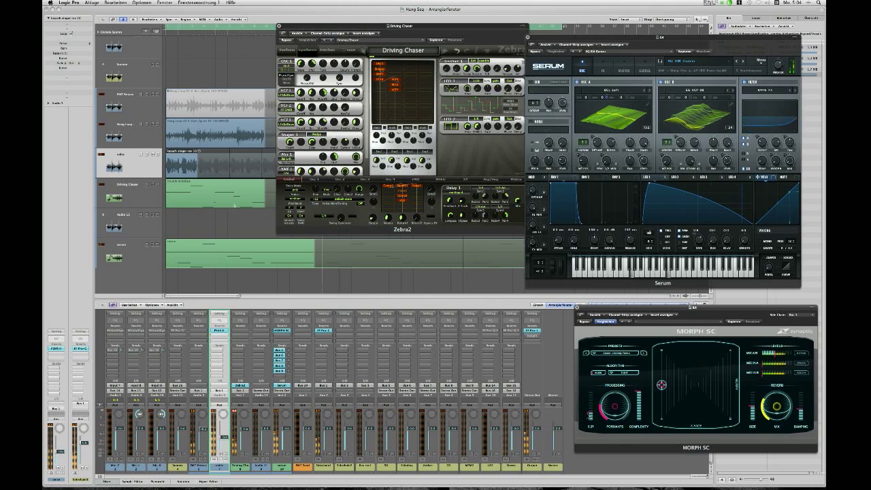
drag(661, 385, 695, 385)
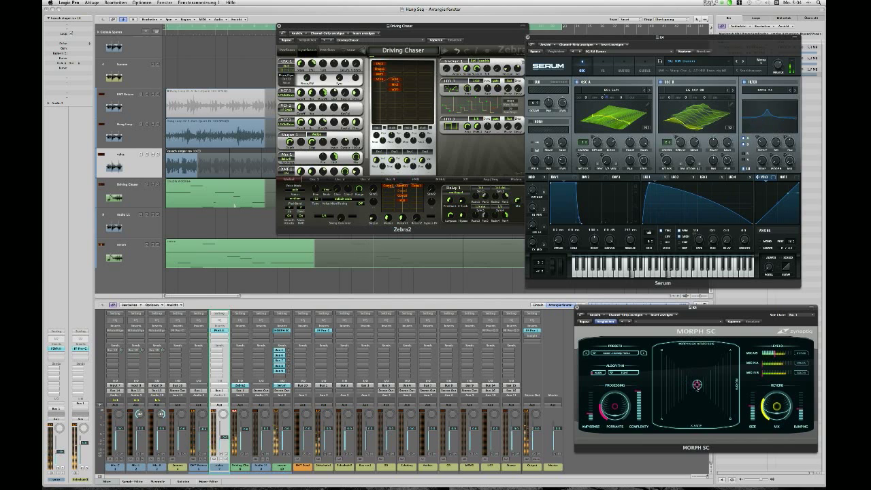
Lower the semitones in Pitch Shifter II on the selected audio channel and raise that channel's volume.
click(219, 331)
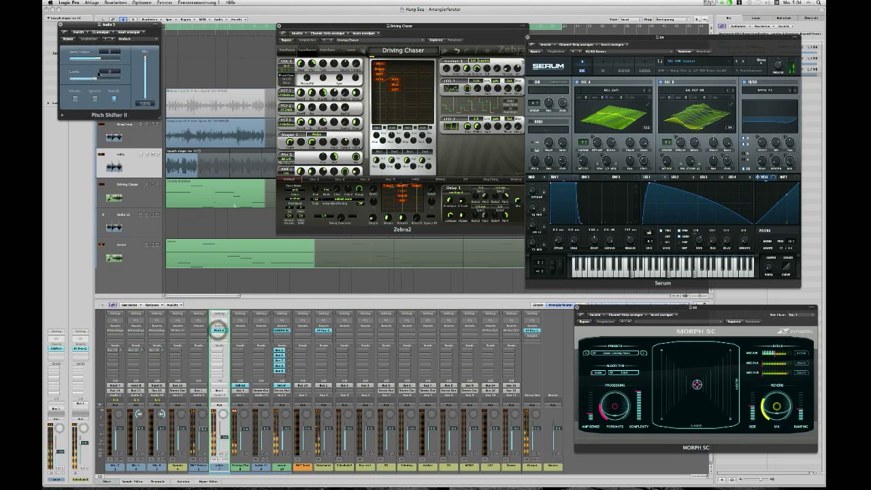
drag(101, 60, 89, 84)
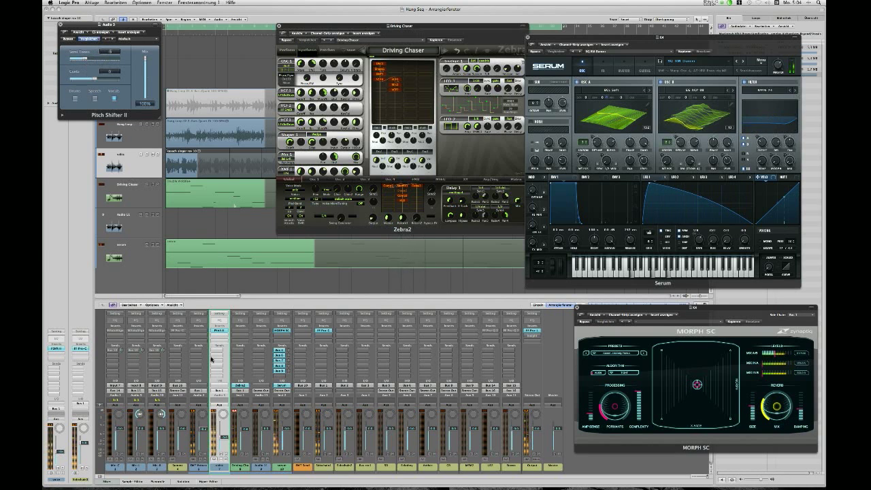
drag(222, 428, 222, 408)
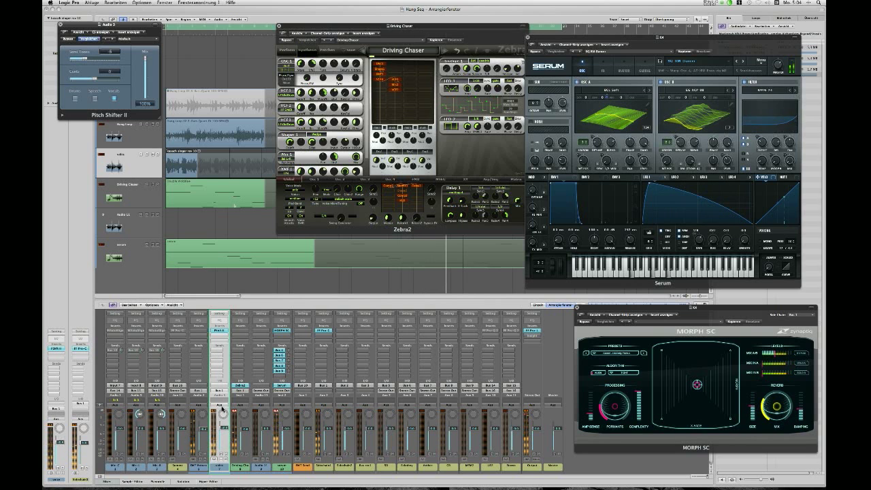
click(223, 414)
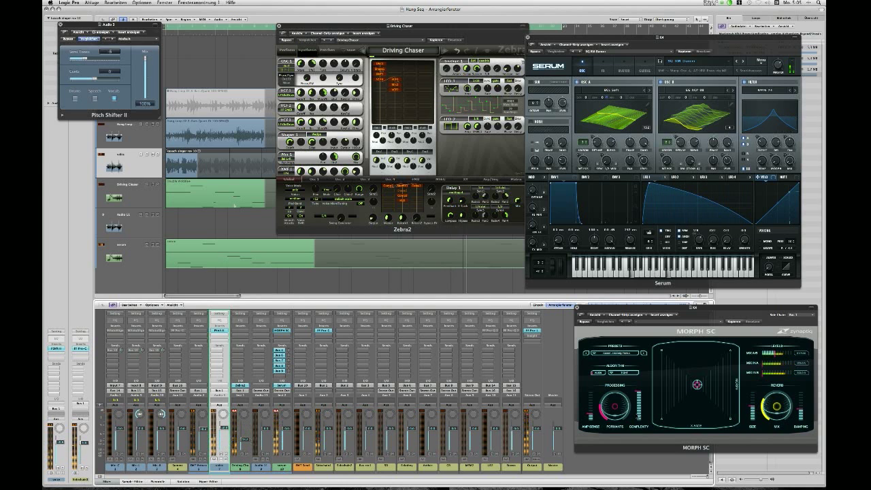
Move the morph point from the pad's middle to its right edge, back to the left edge, and up along it.
drag(696, 384, 726, 383)
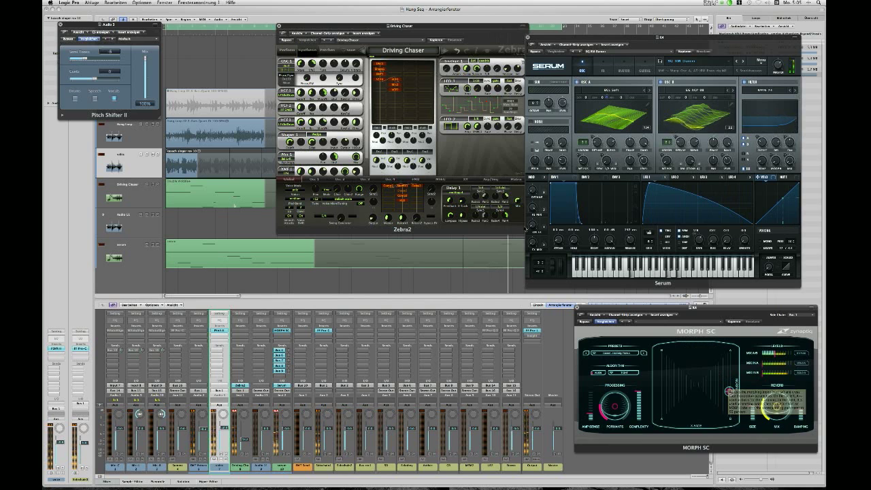
click(536, 198)
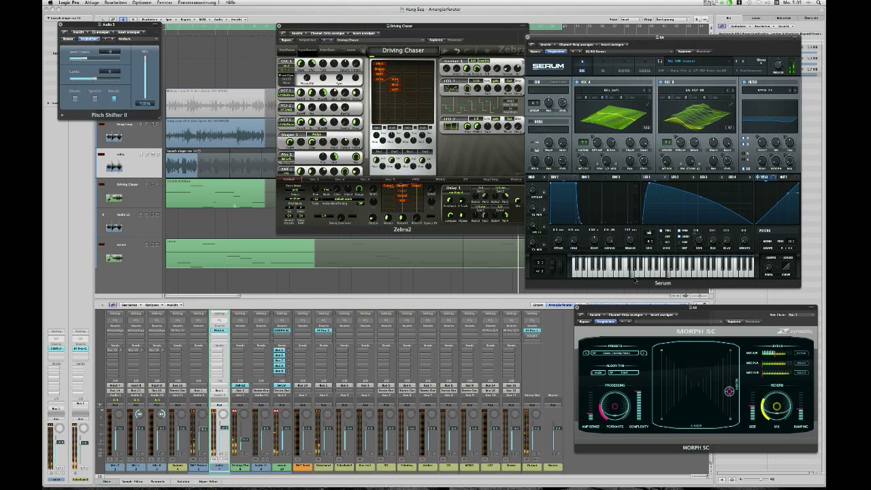
drag(730, 391, 680, 385)
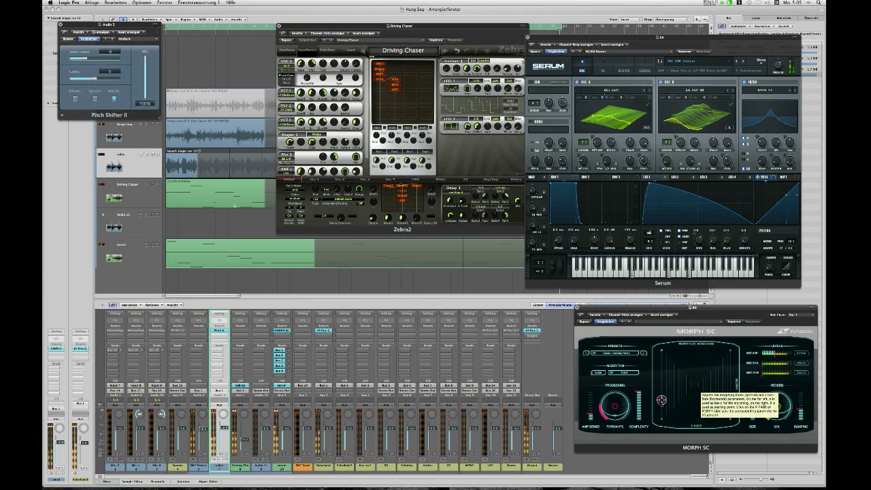
drag(661, 407, 660, 372)
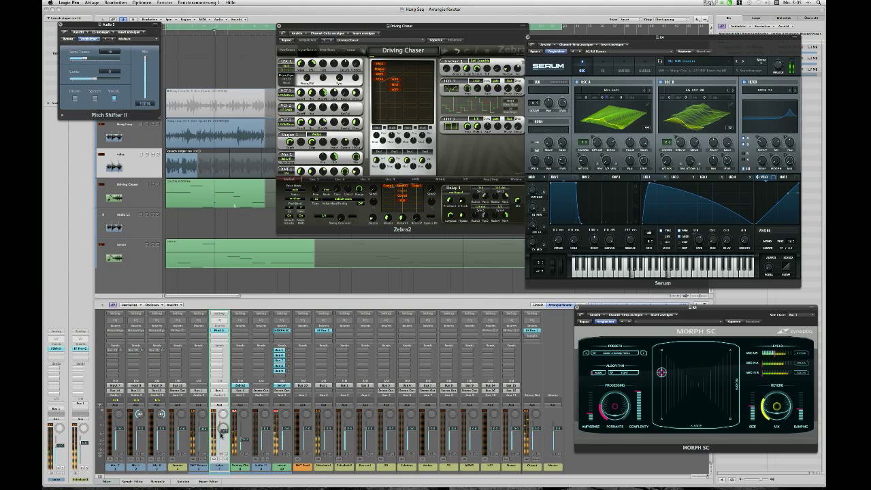
Raise the Pitch Shifter II semitones and MORPH SC Formants, and lower the morph point slightly along the left edge.
drag(83, 59, 100, 58)
drag(606, 406, 605, 403)
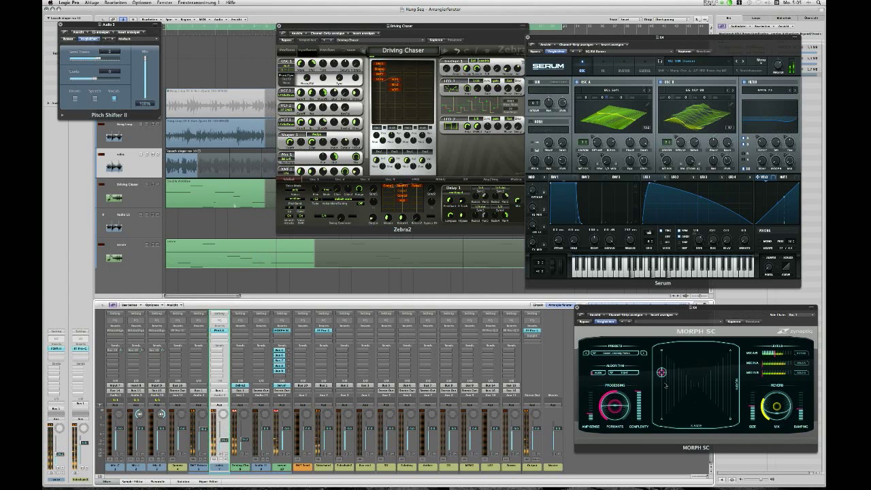
drag(661, 373, 661, 383)
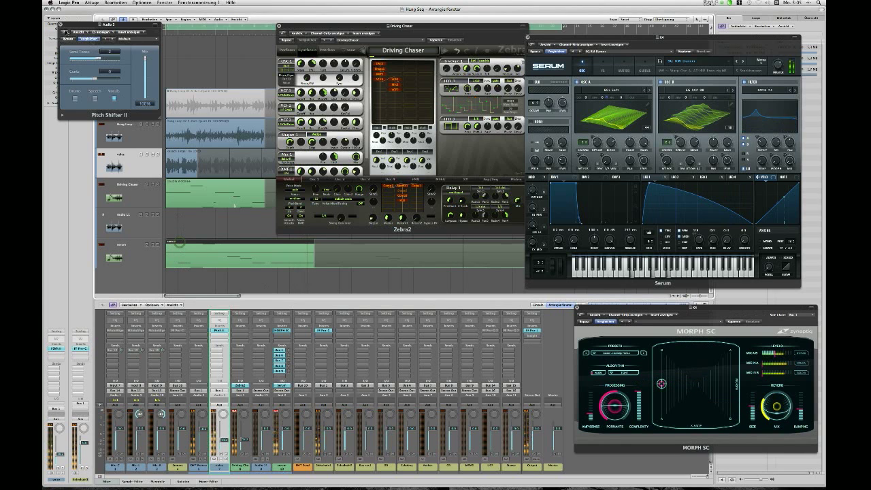
Close Pitch Shifter II and change the transposition of the Serum region.
click(61, 25)
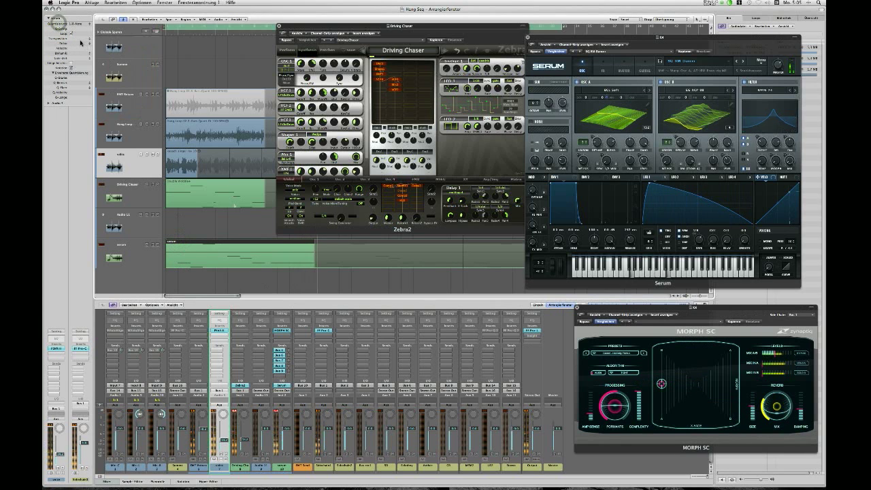
drag(76, 39, 77, 29)
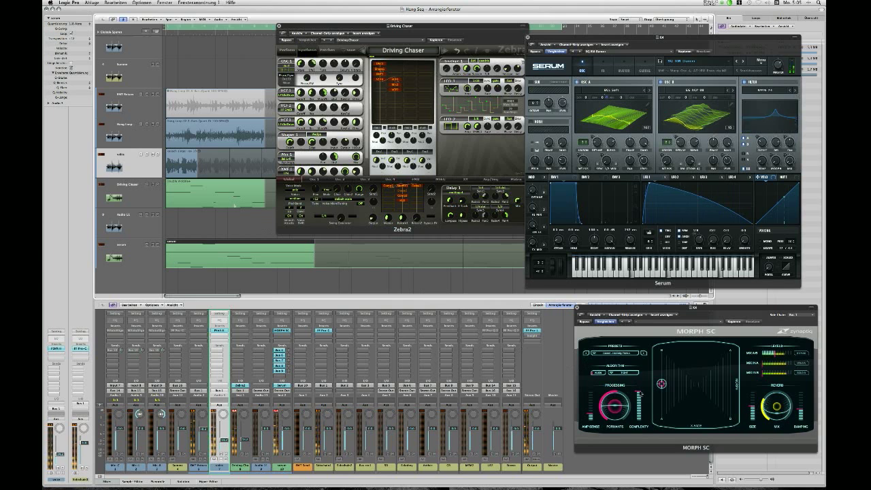
Move the morph point to the middle of the pad, adjust Formants, and lower the selected audio channel's volume.
drag(661, 384, 702, 385)
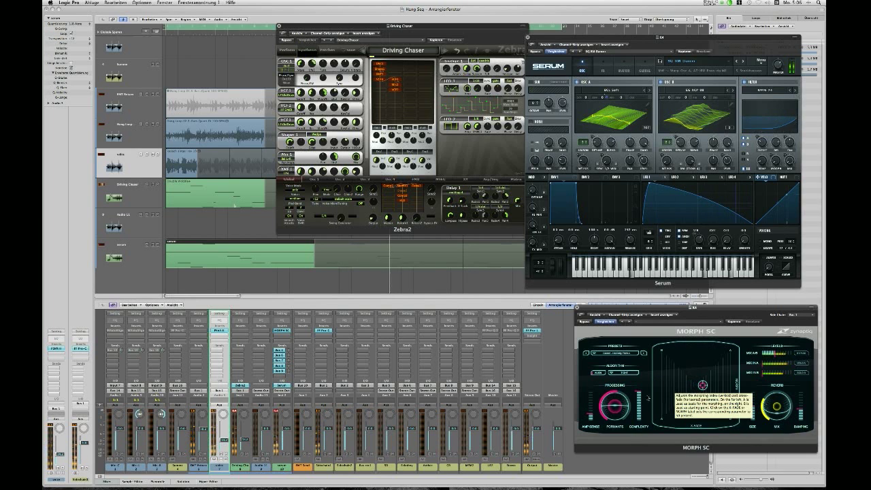
drag(610, 408, 610, 419)
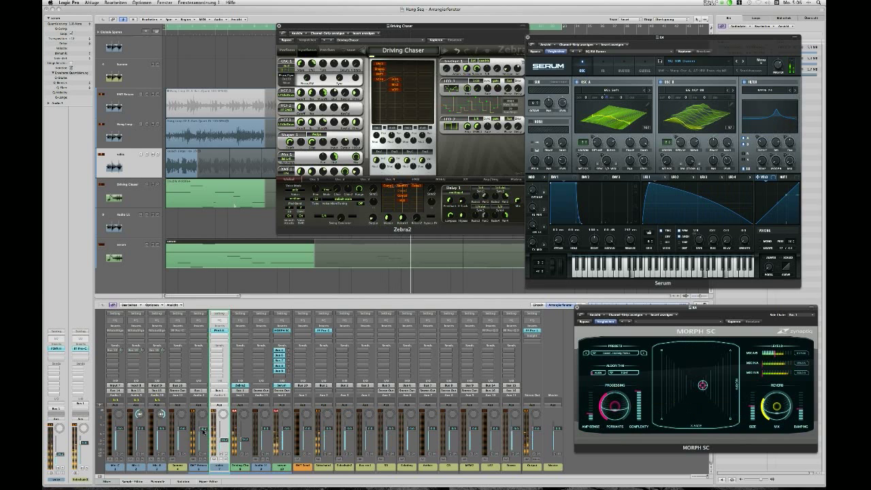
drag(223, 445, 224, 457)
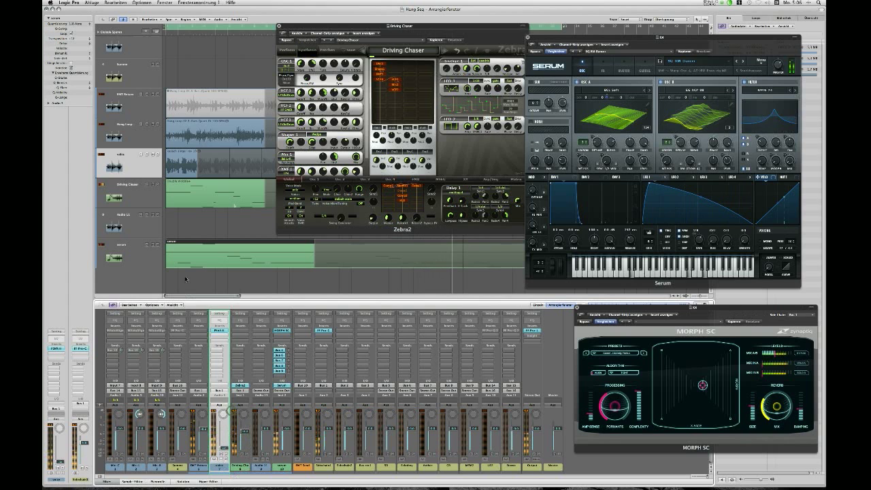
Select the region on the Driving Chaser track and return the morph point to the pad's left edge.
click(173, 183)
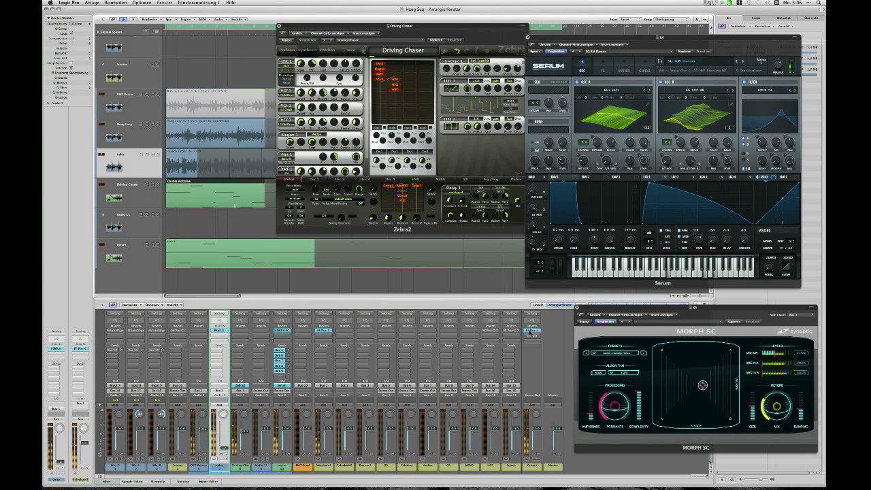
drag(702, 385, 669, 385)
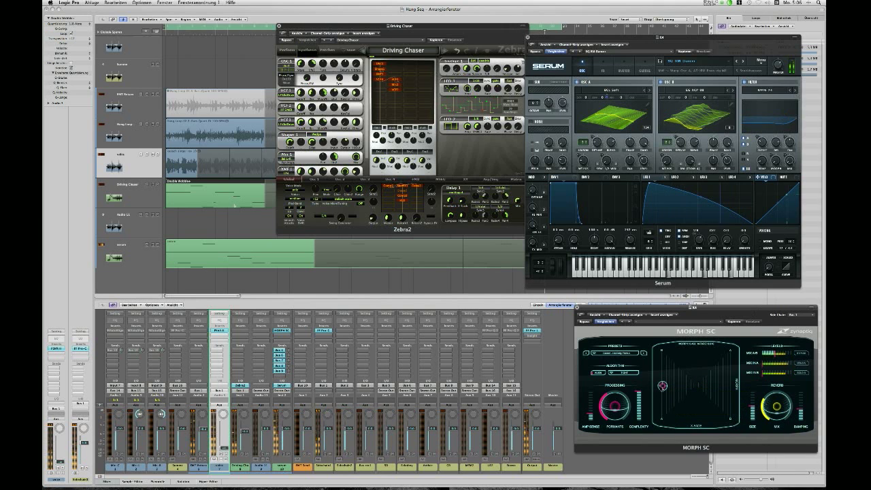
drag(661, 389, 661, 392)
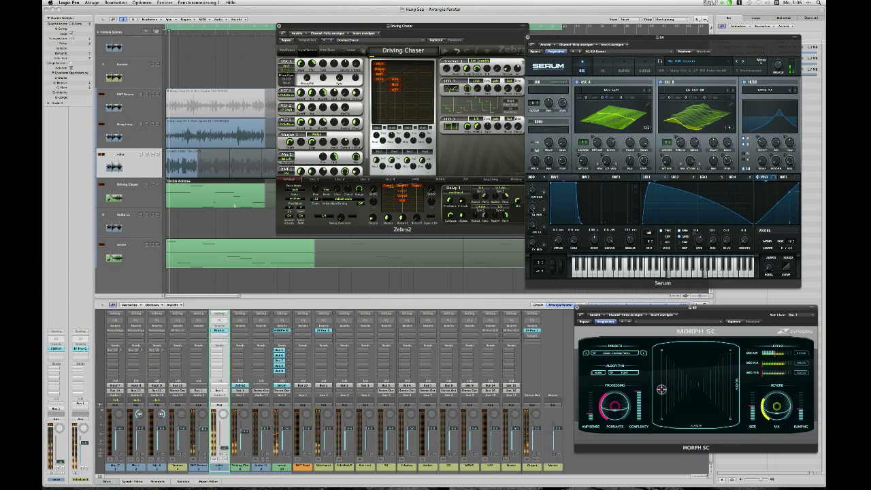
Readjust the Formants amount in MORPH SC.
click(535, 246)
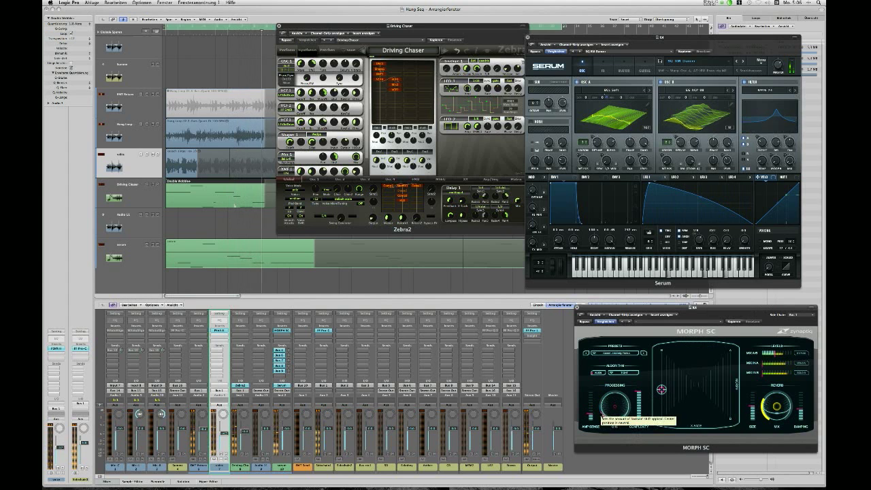
drag(602, 403, 602, 406)
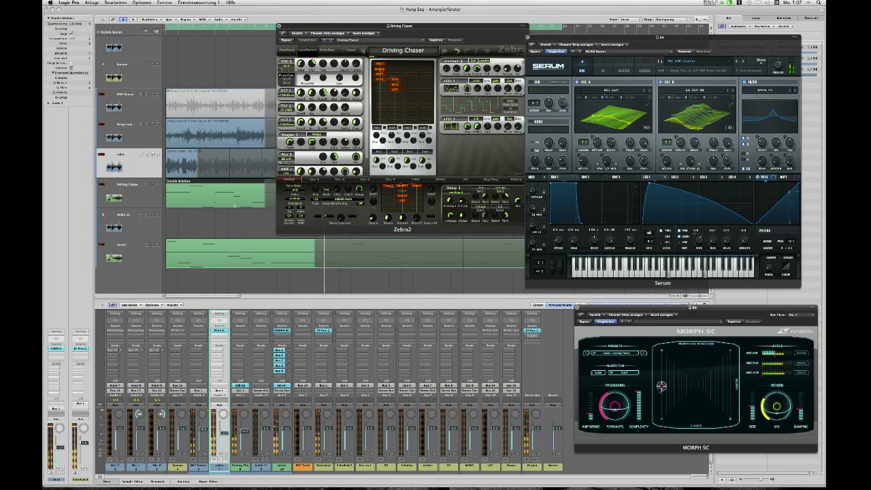
Sweep the morph point vertically and across the pad, finish on its left edge, and switch to iShowU HD Pro.
mouse_move(660, 396)
mouse_down()
mouse_move(660, 360)
mouse_move(660, 396)
mouse_up()
drag(661, 362, 666, 390)
drag(731, 385, 652, 386)
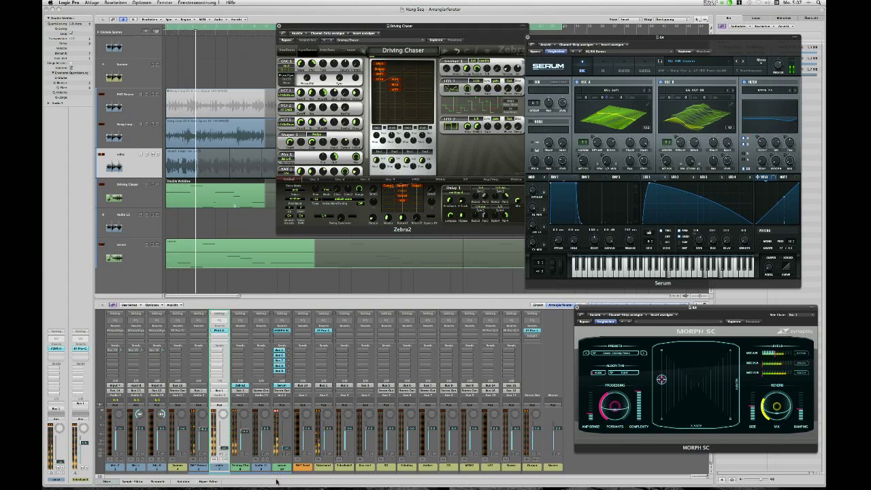
key(super+Tab)
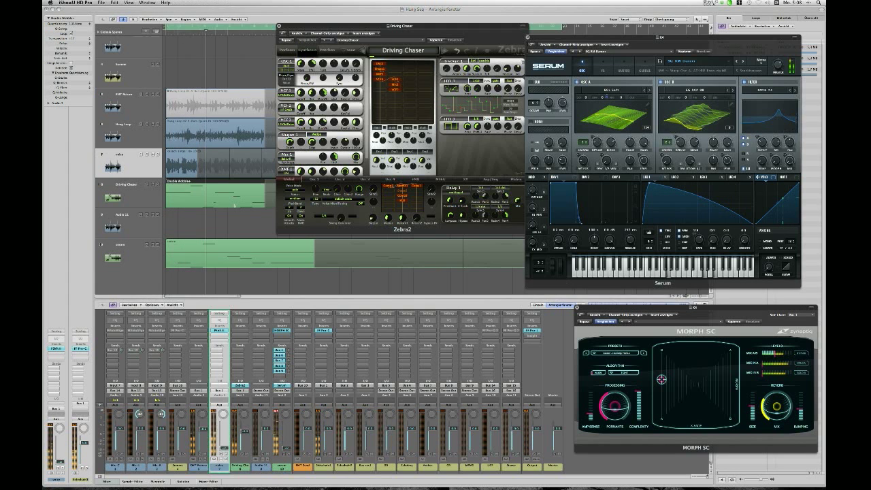